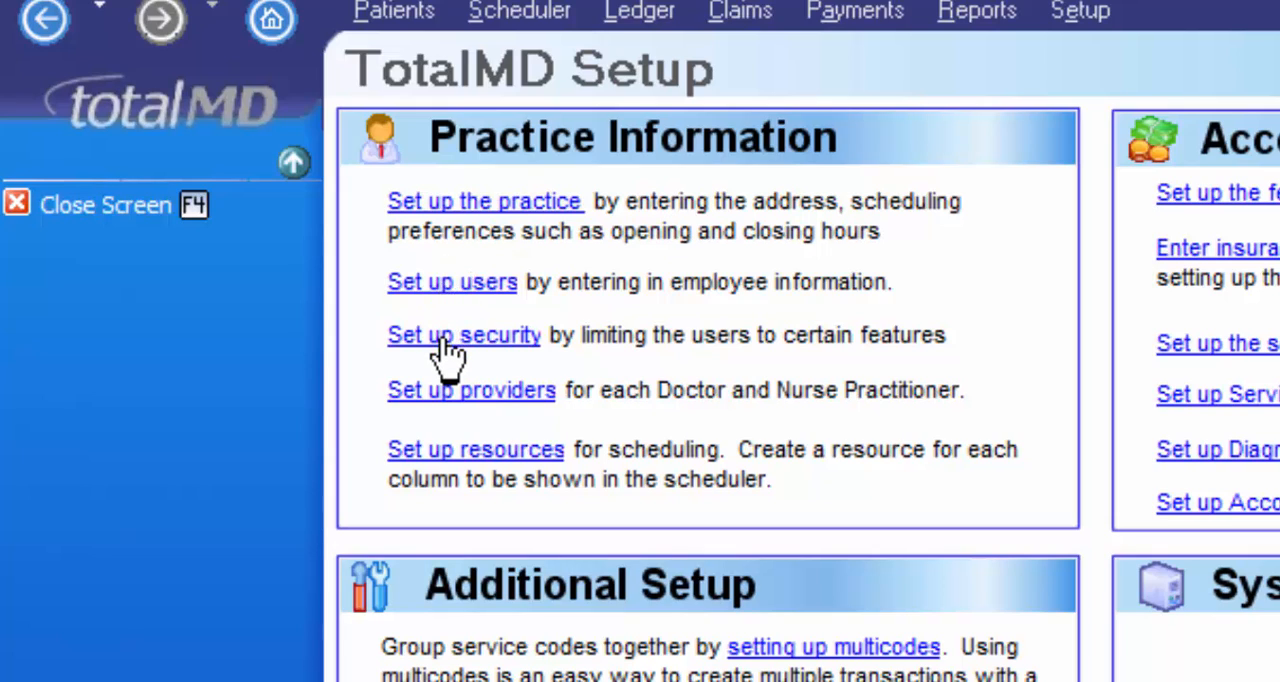
Step: Open the user list, view the Doctor user's login, level and external ID entry, and return to the setup page
left_click(462, 290)
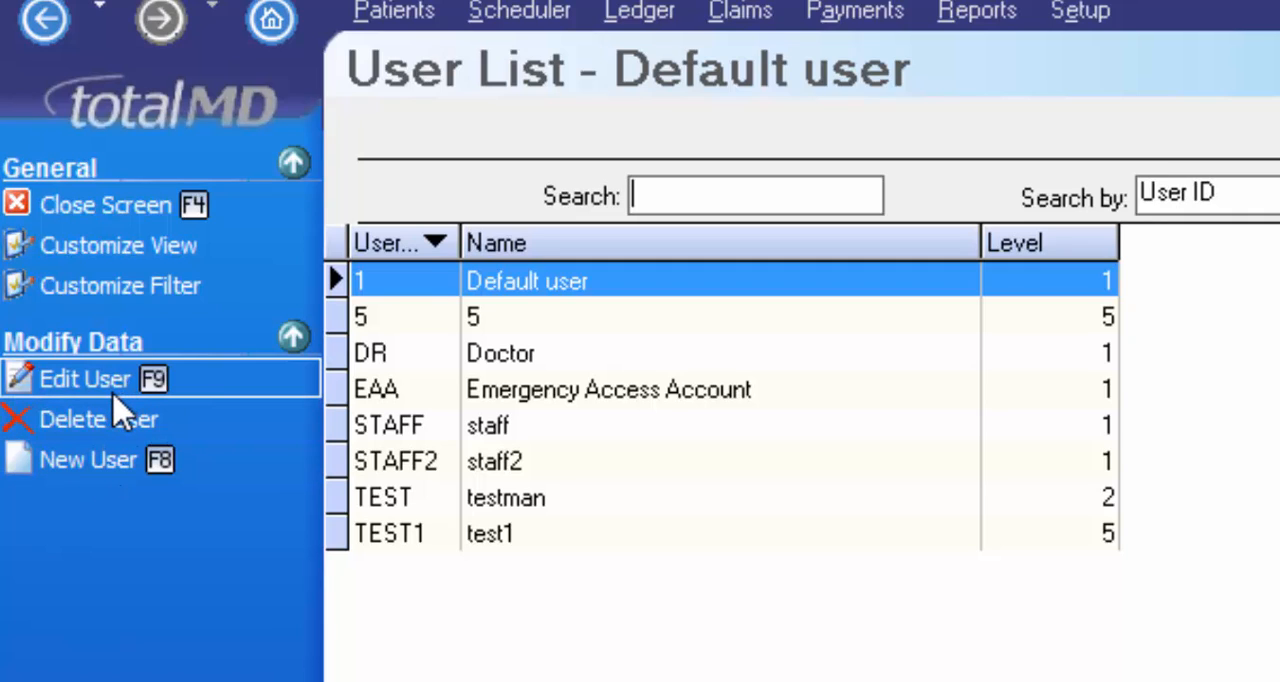
left_click(497, 360)
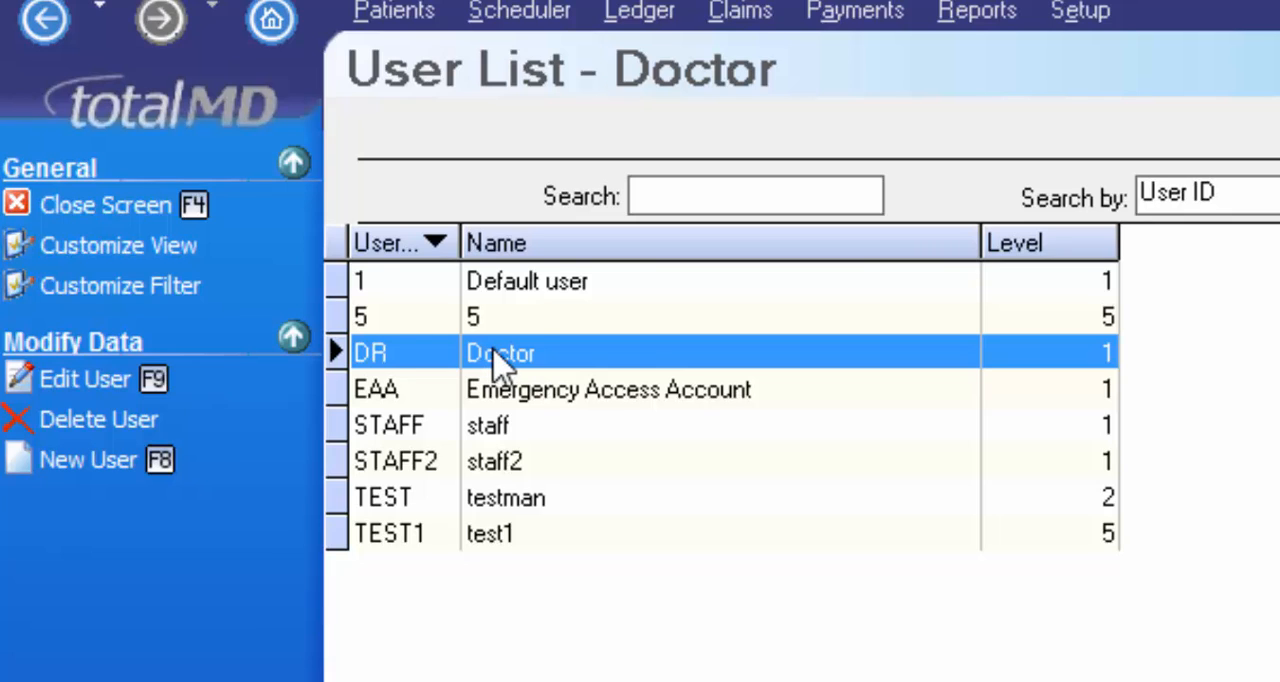
double_click(497, 360)
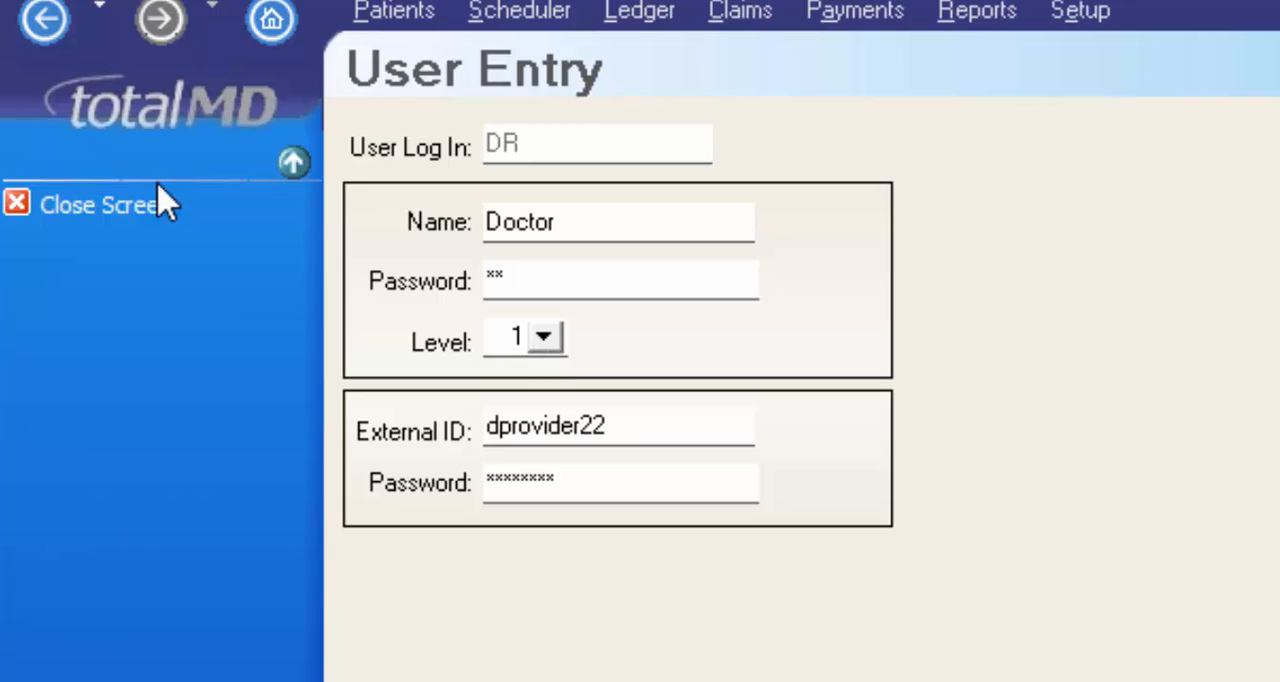
left_click(86, 204)
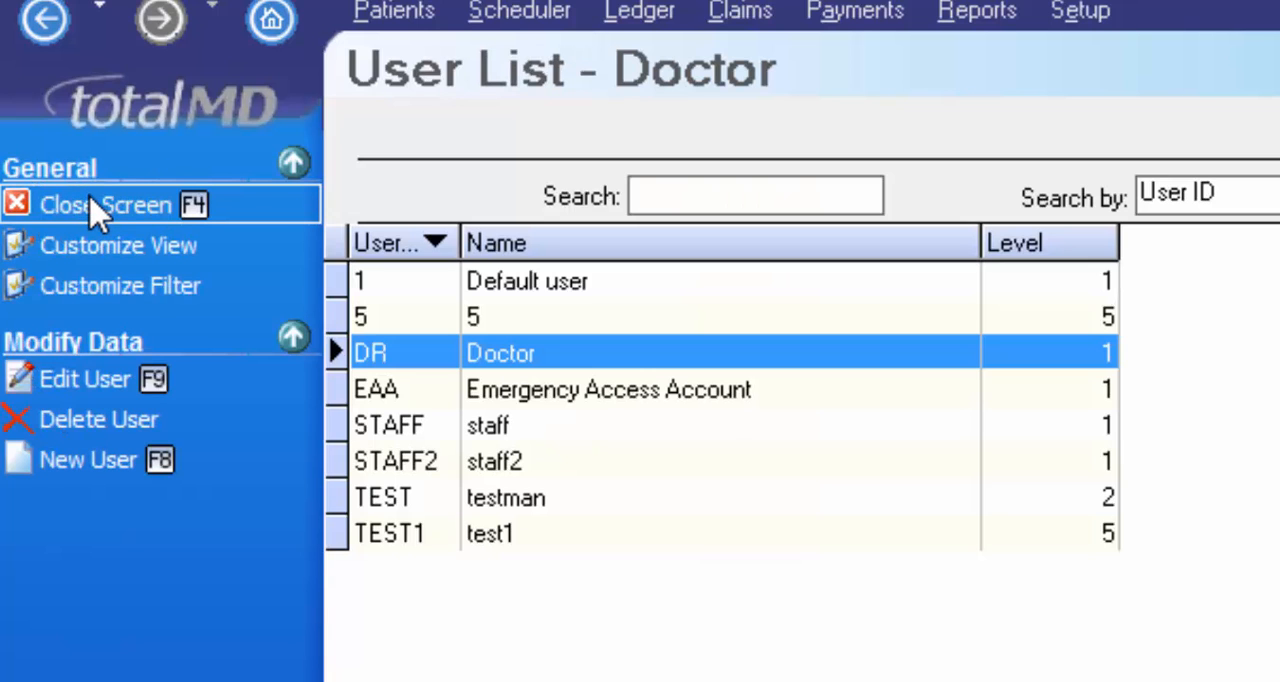
left_click(93, 206)
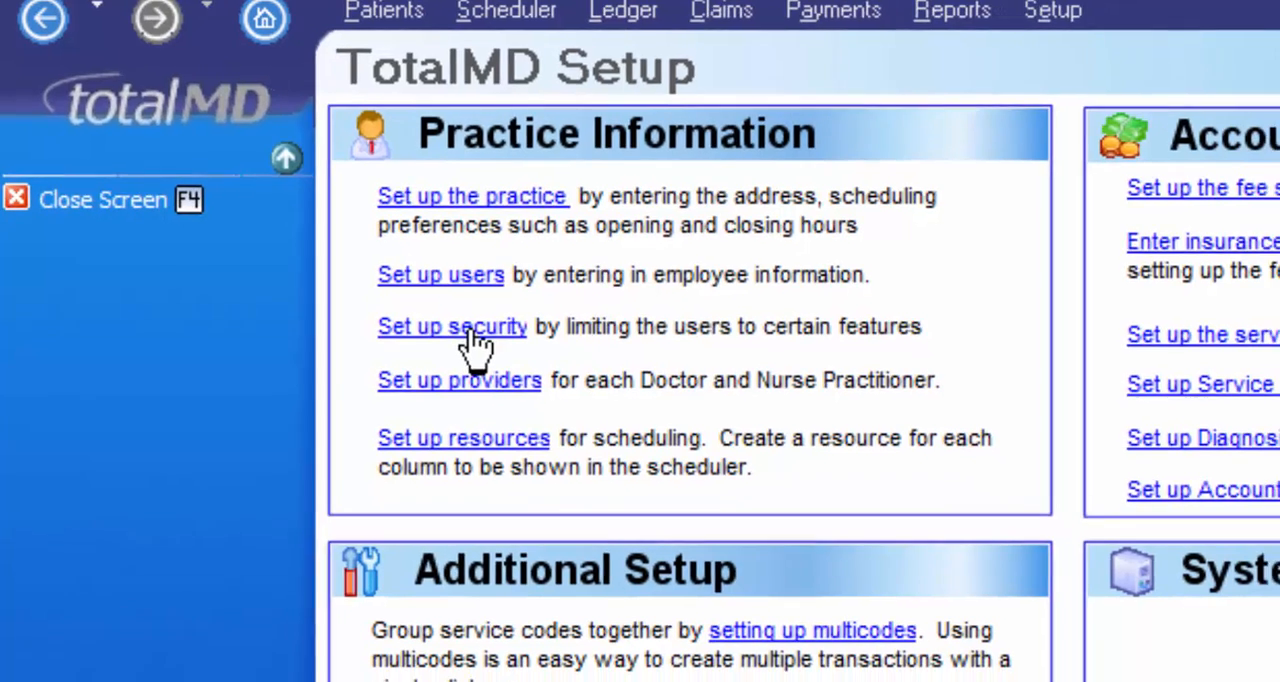
Step: Open the security setup and review the level permissions for Account/Service Codes, Address and Alert Code
left_click(470, 330)
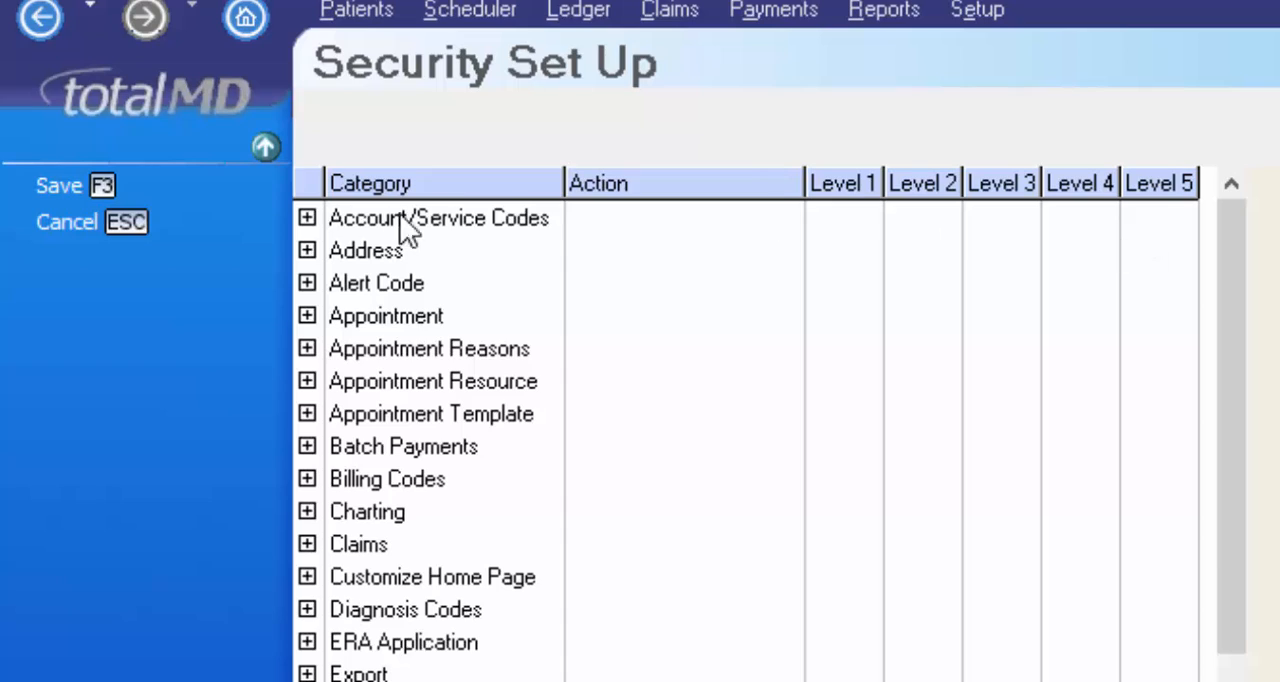
left_click(304, 226)
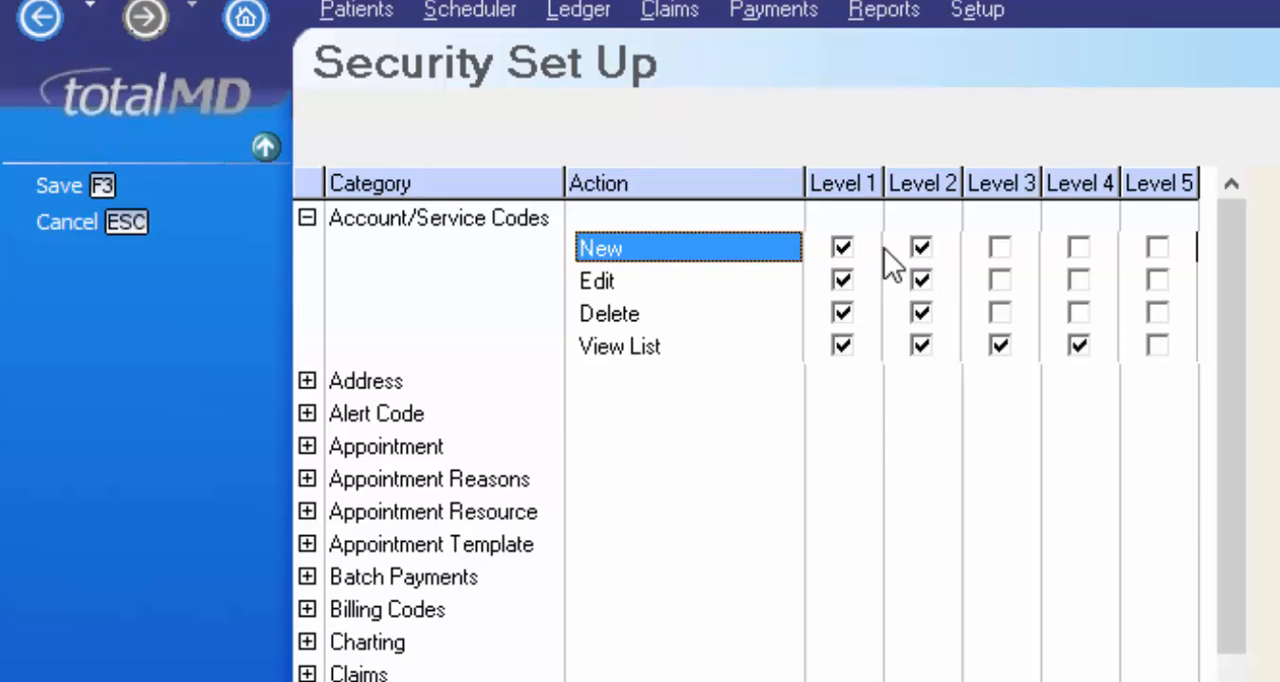
left_click(841, 280)
left_click(307, 381)
left_click(306, 414)
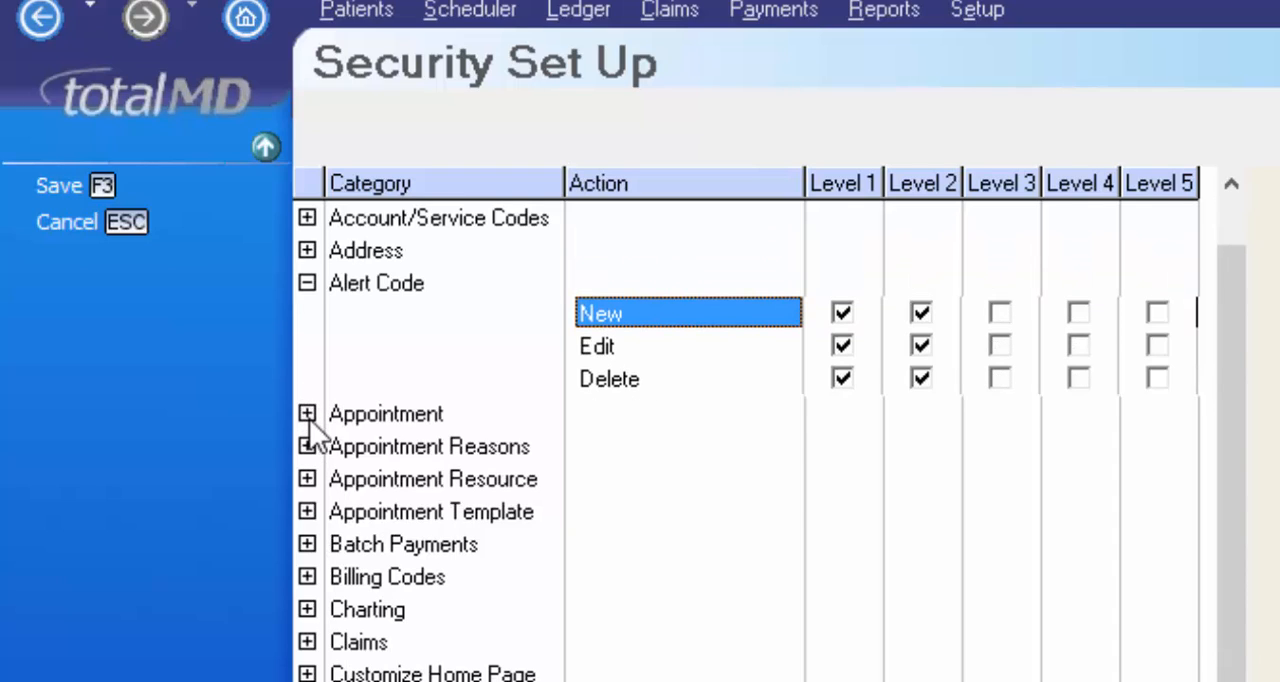
Step: Remove the Appointment Delete permission from Level 4 and Level 3, and save the security setup
left_click(307, 414)
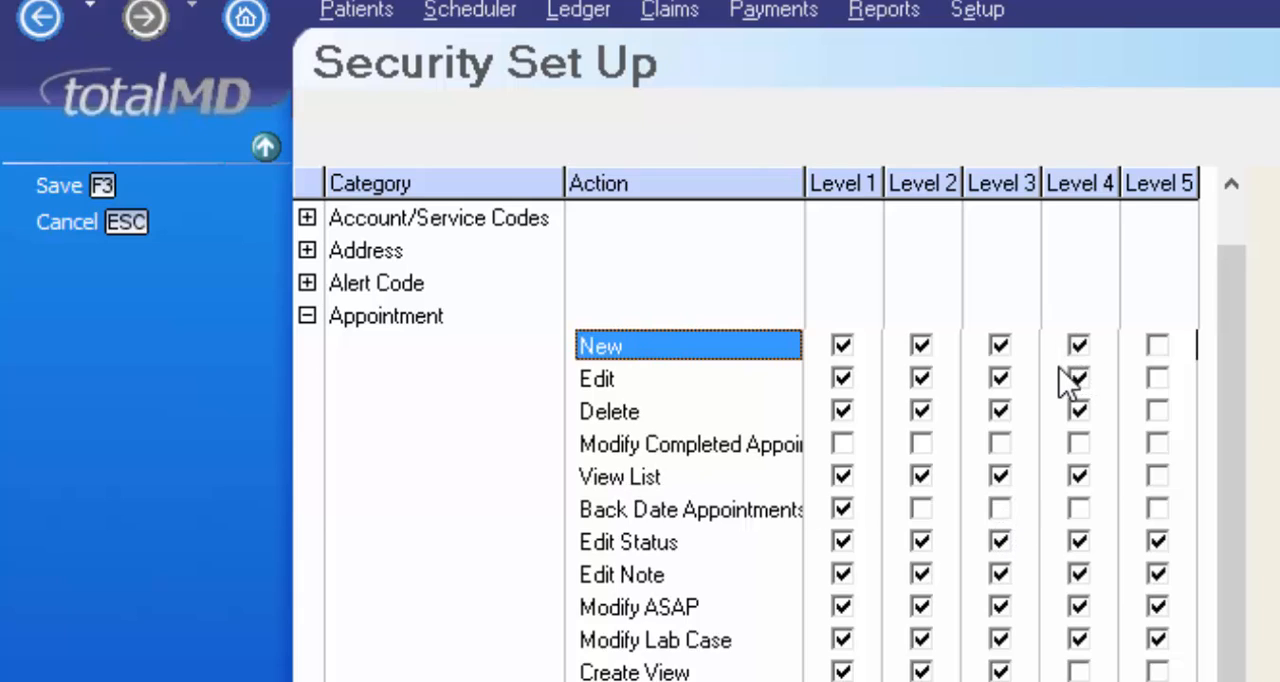
left_click(1082, 413)
left_click(1000, 410)
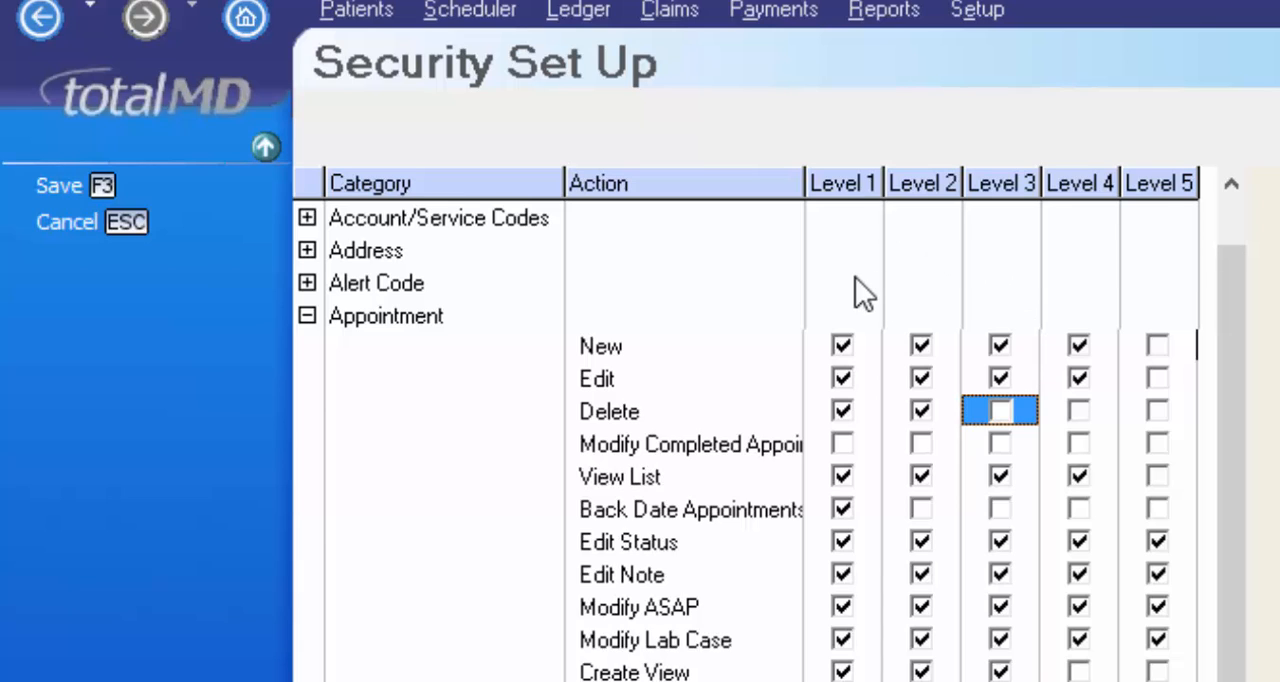
left_click(87, 189)
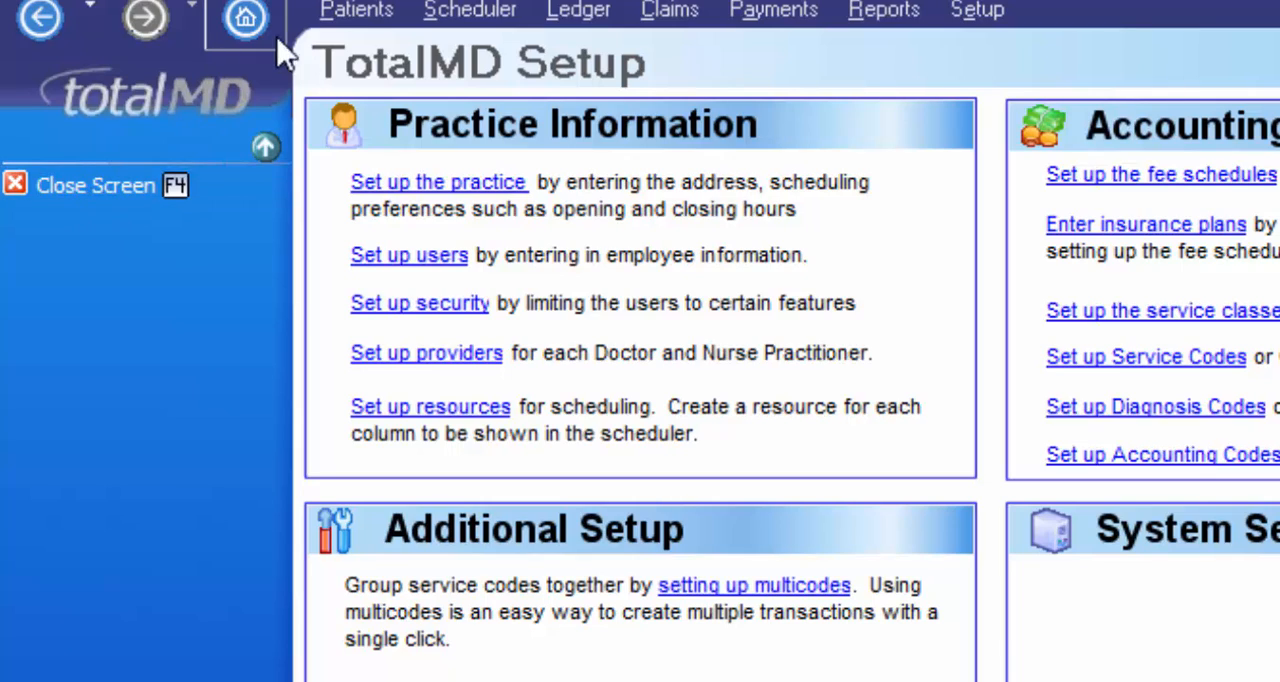
Step: Open the patient list's view customization and add the User field to the viewed fields
left_click(356, 12)
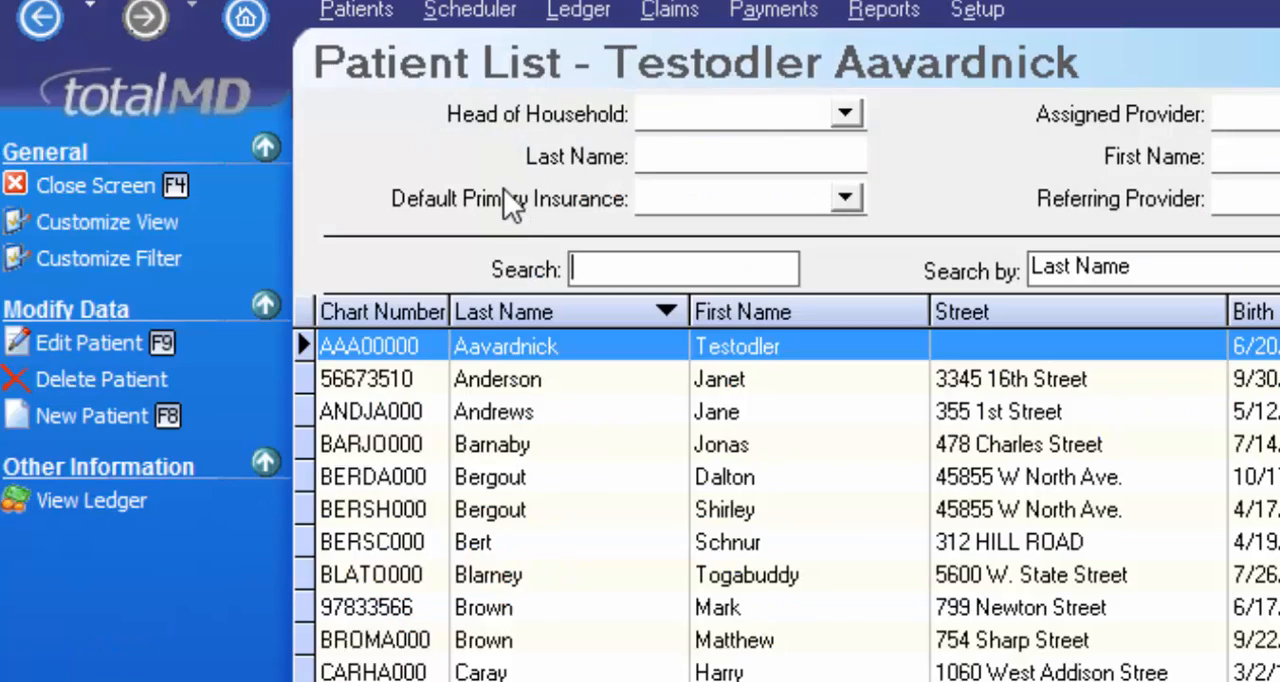
left_click(90, 224)
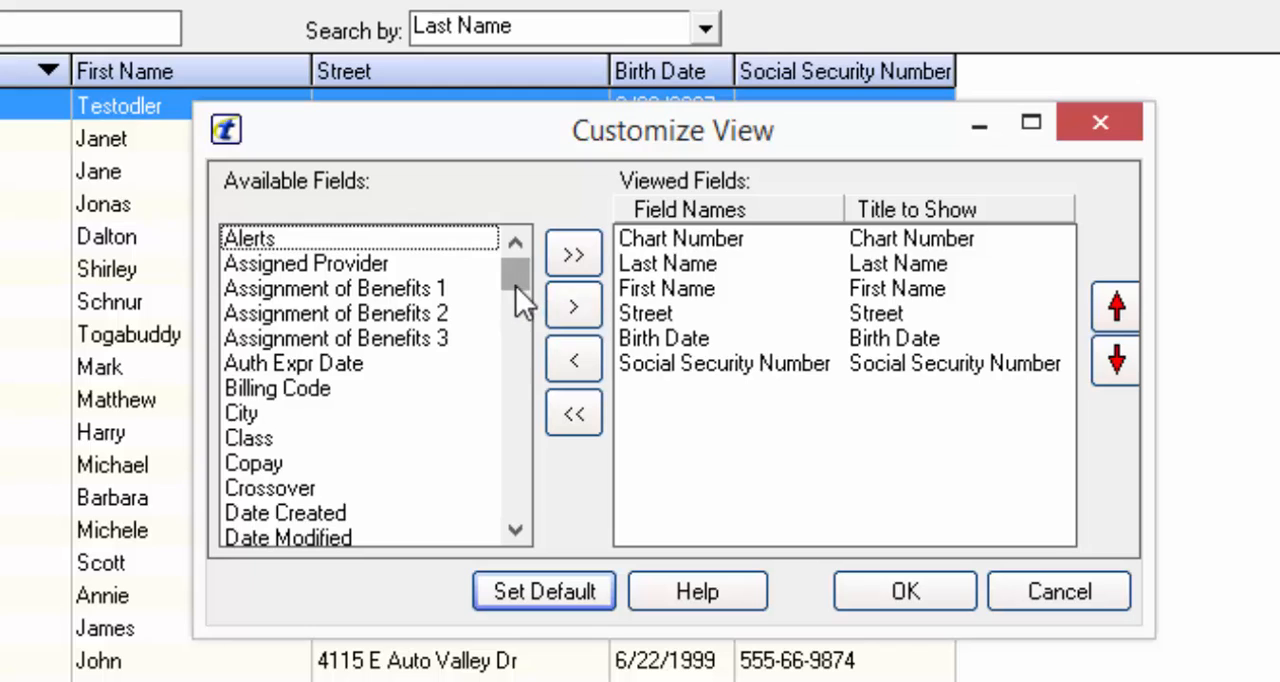
left_click_drag(516, 286, 525, 560)
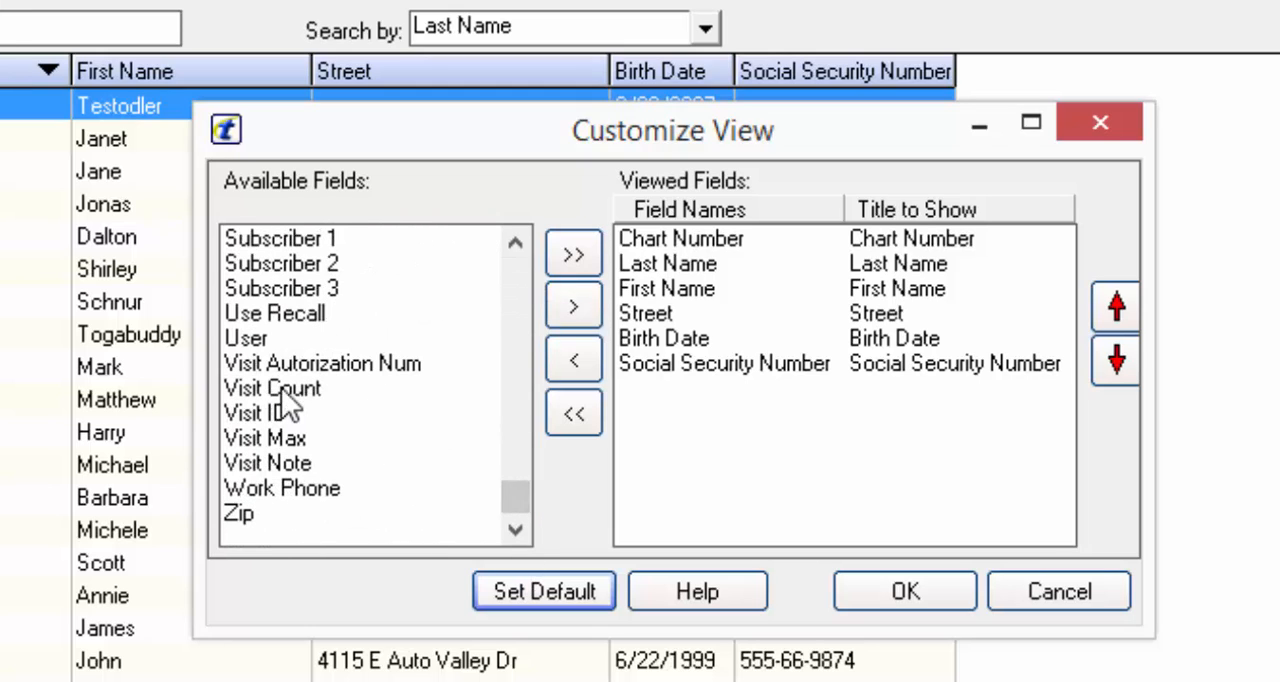
left_click(300, 340)
left_click(572, 306)
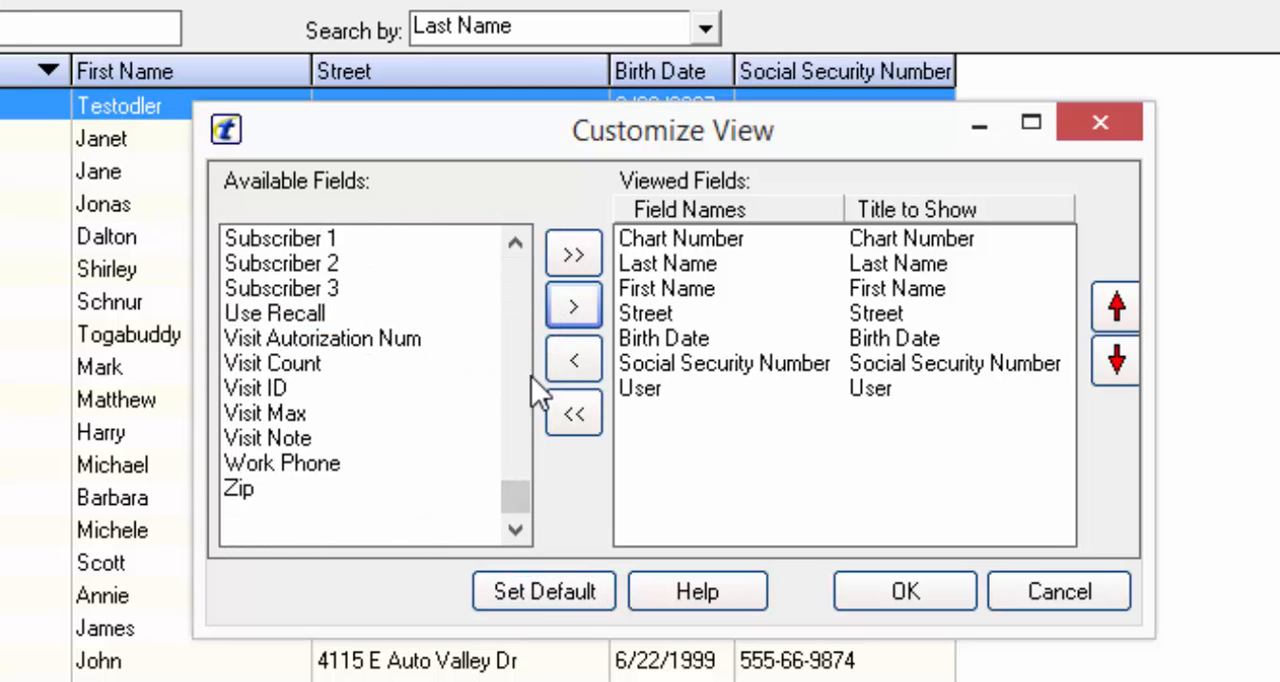
Step: Add the Last User field to the patient list's viewed fields and apply the customized view
left_click(523, 378)
left_click(525, 368)
left_click(527, 364)
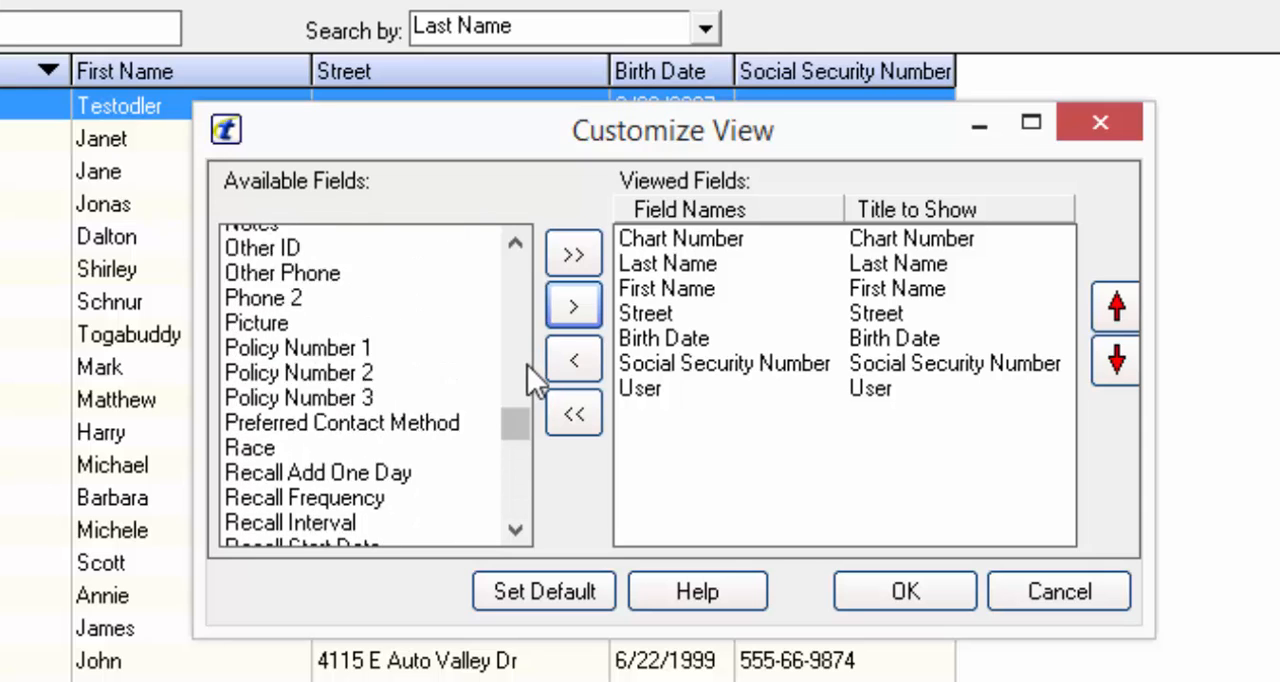
left_click(529, 363)
left_click(531, 362)
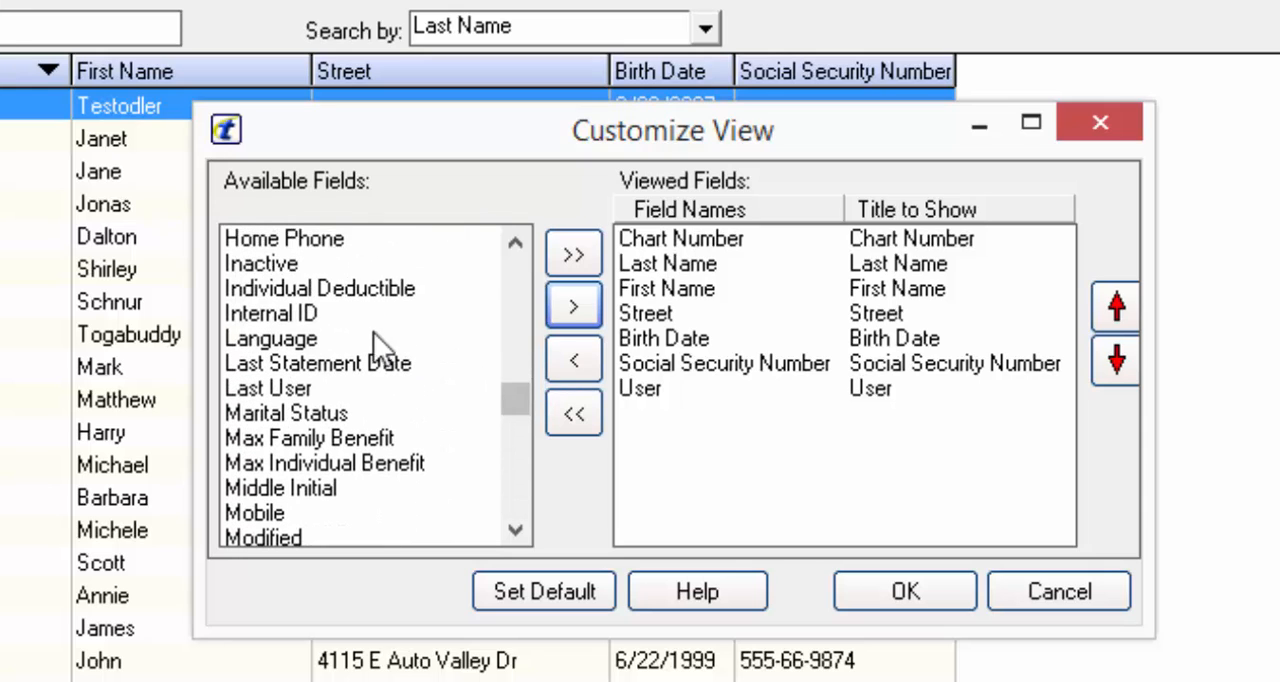
left_click(266, 390)
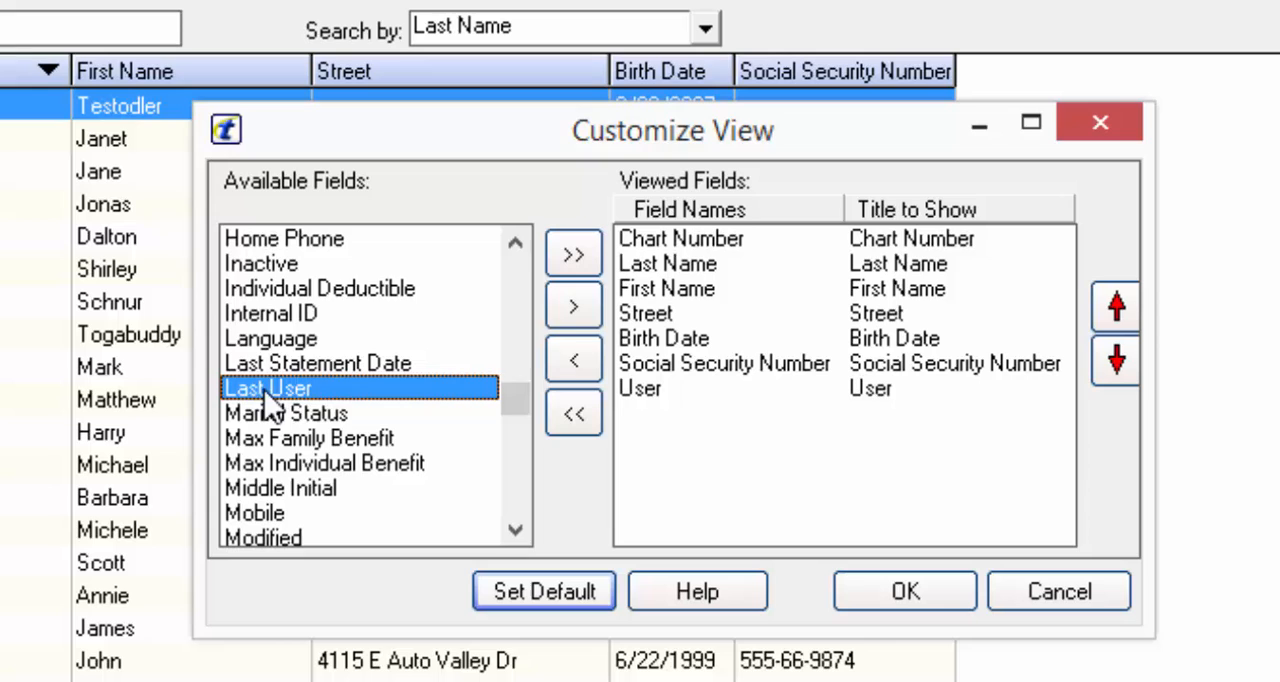
left_click(586, 320)
left_click(908, 590)
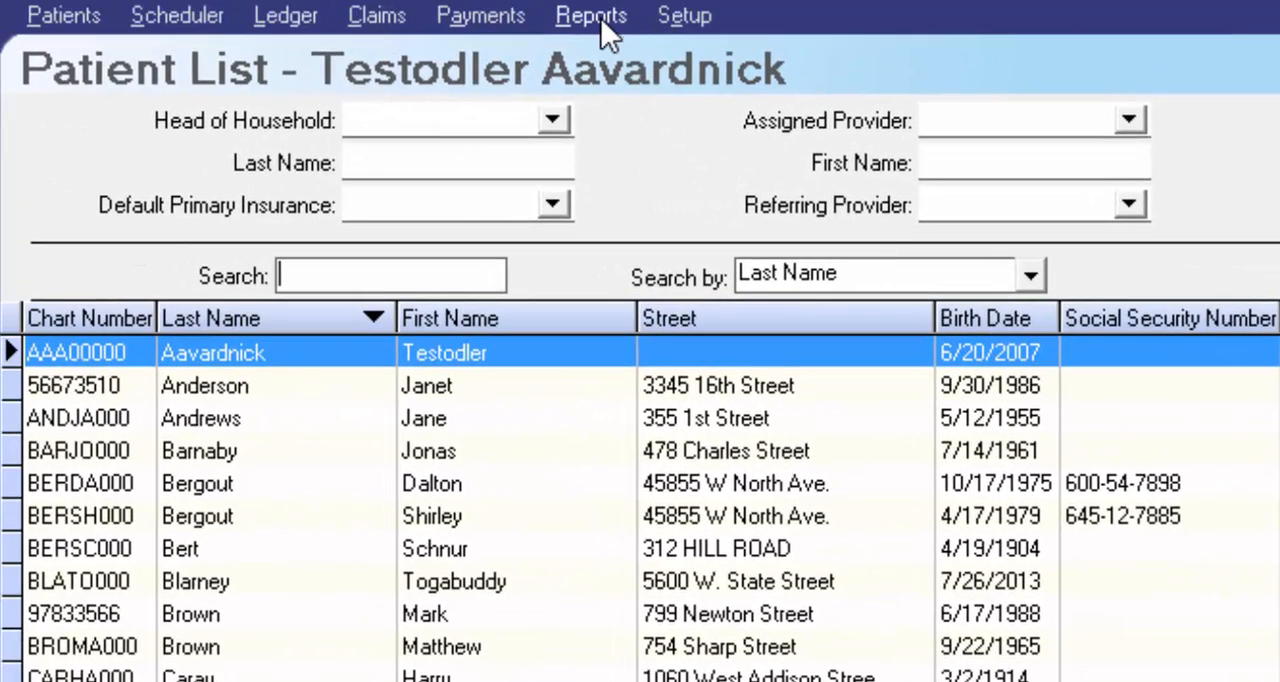
Step: Search the report list for "user", run the User Tracking report without filters, and look through its entries
left_click(601, 18)
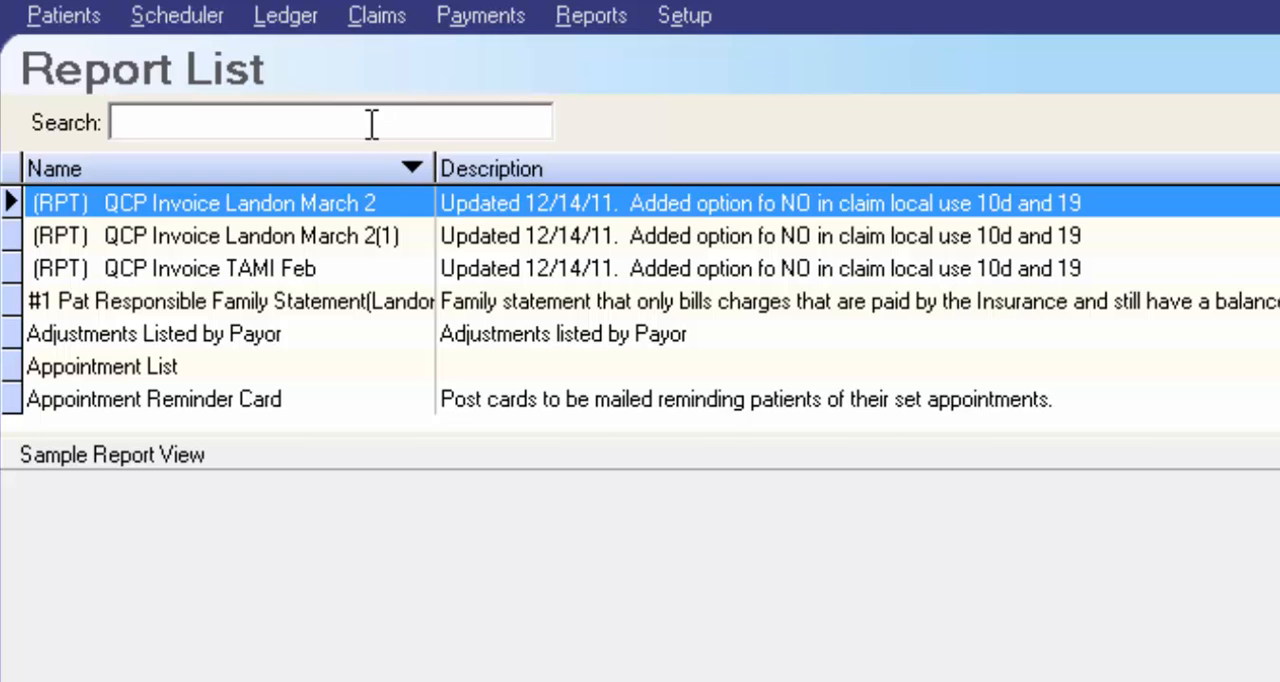
type("user")
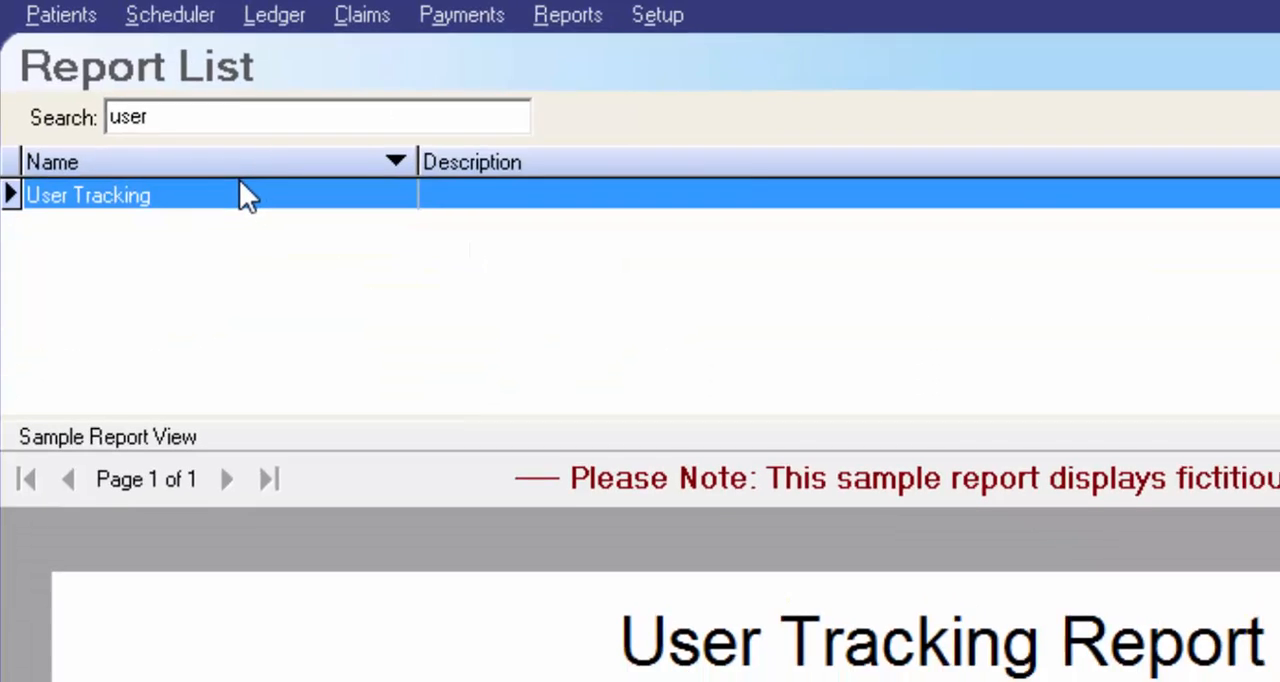
double_click(251, 203)
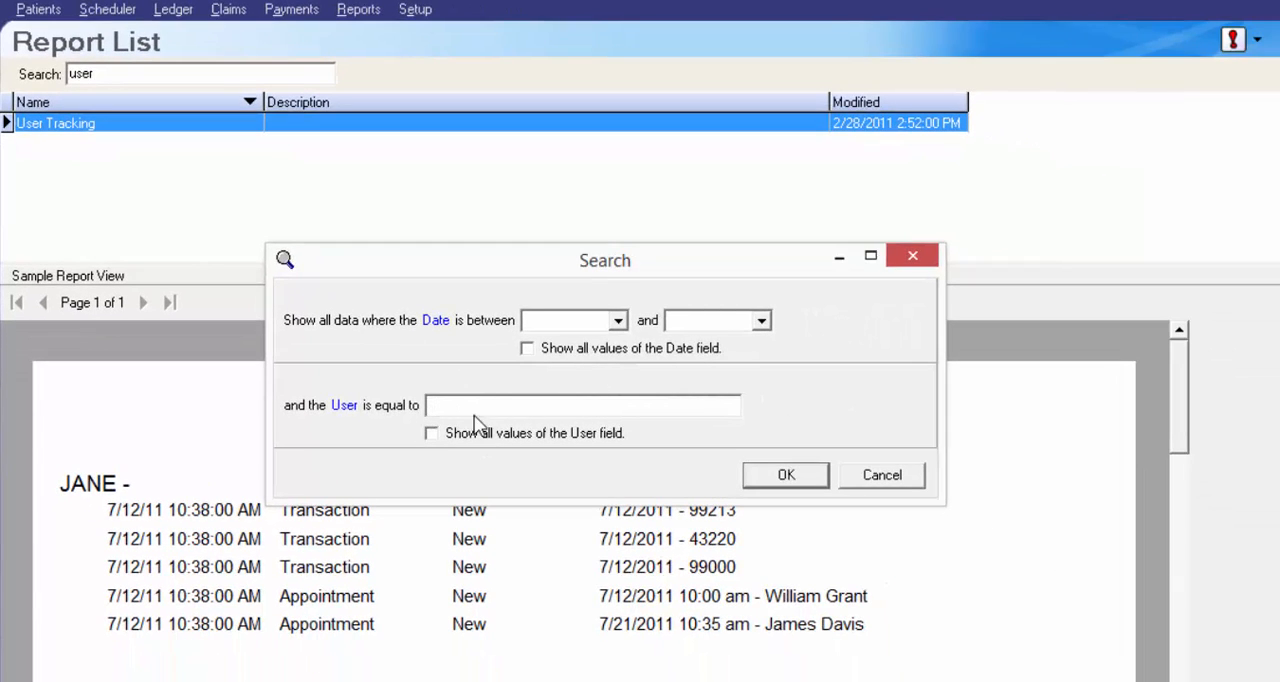
left_click(777, 476)
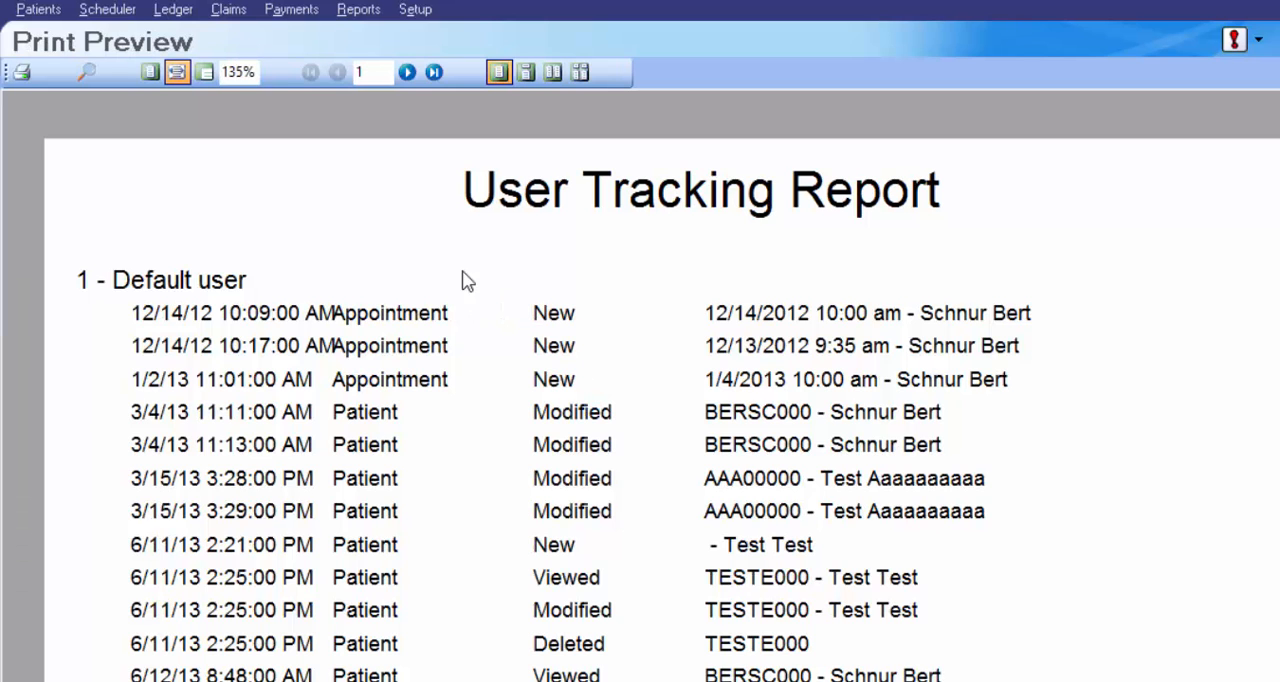
scroll(446, 278, "down", 5)
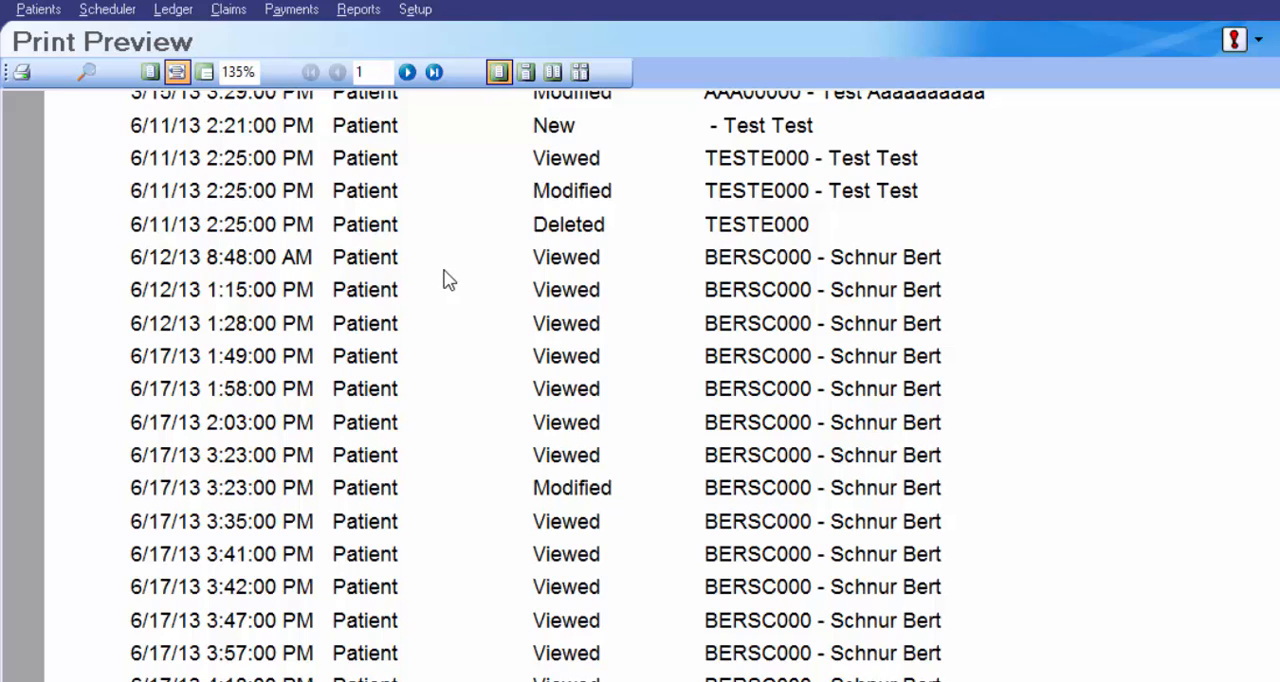
scroll(454, 294, "up", 4)
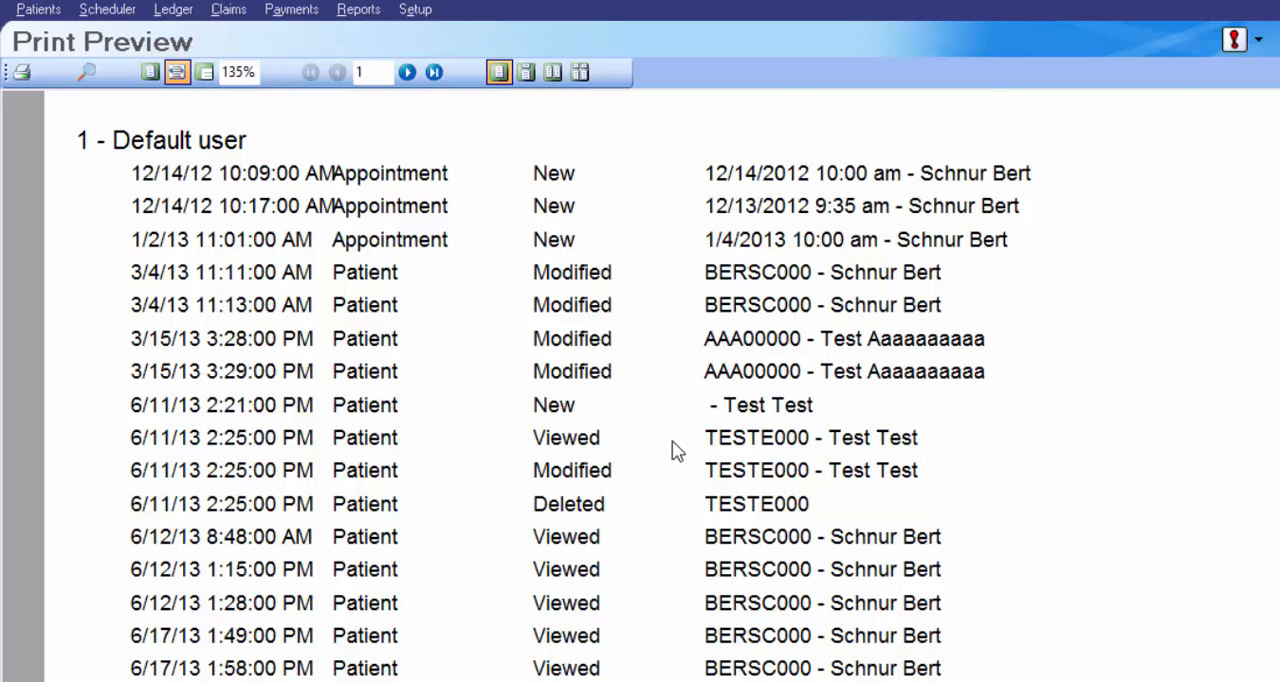
scroll(571, 423, "down", 8)
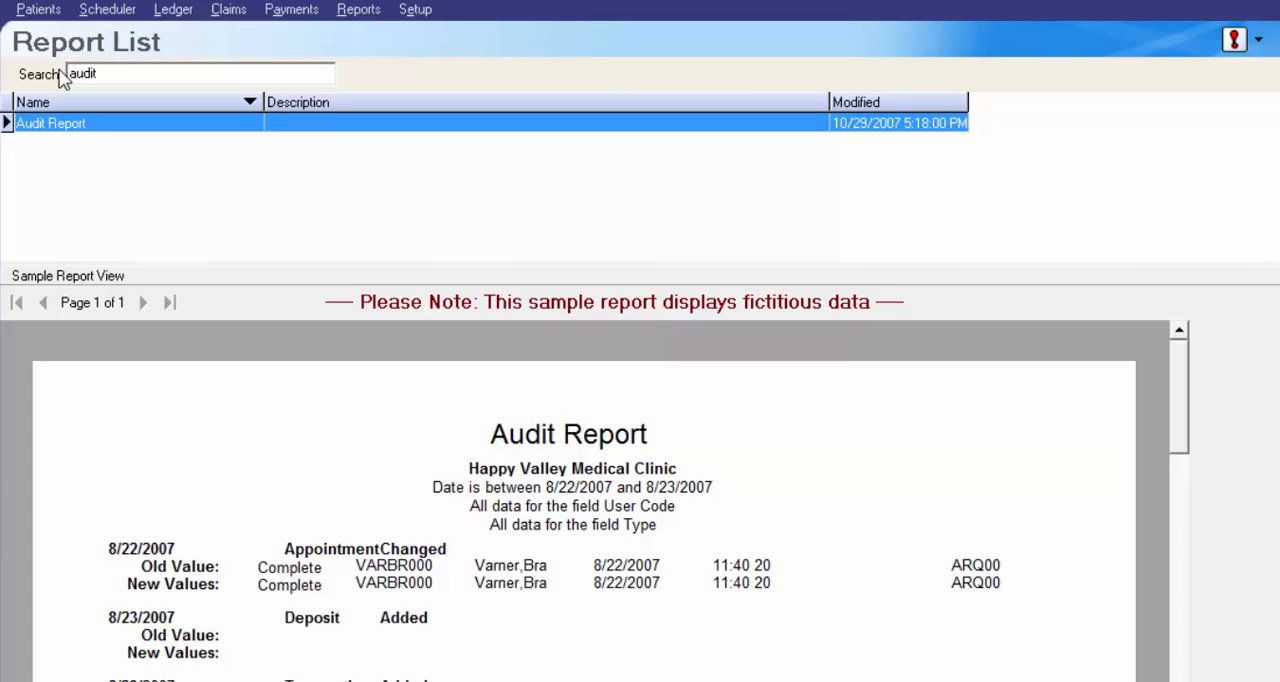
Step: Open the search criteria for the Audit Report
double_click(98, 126)
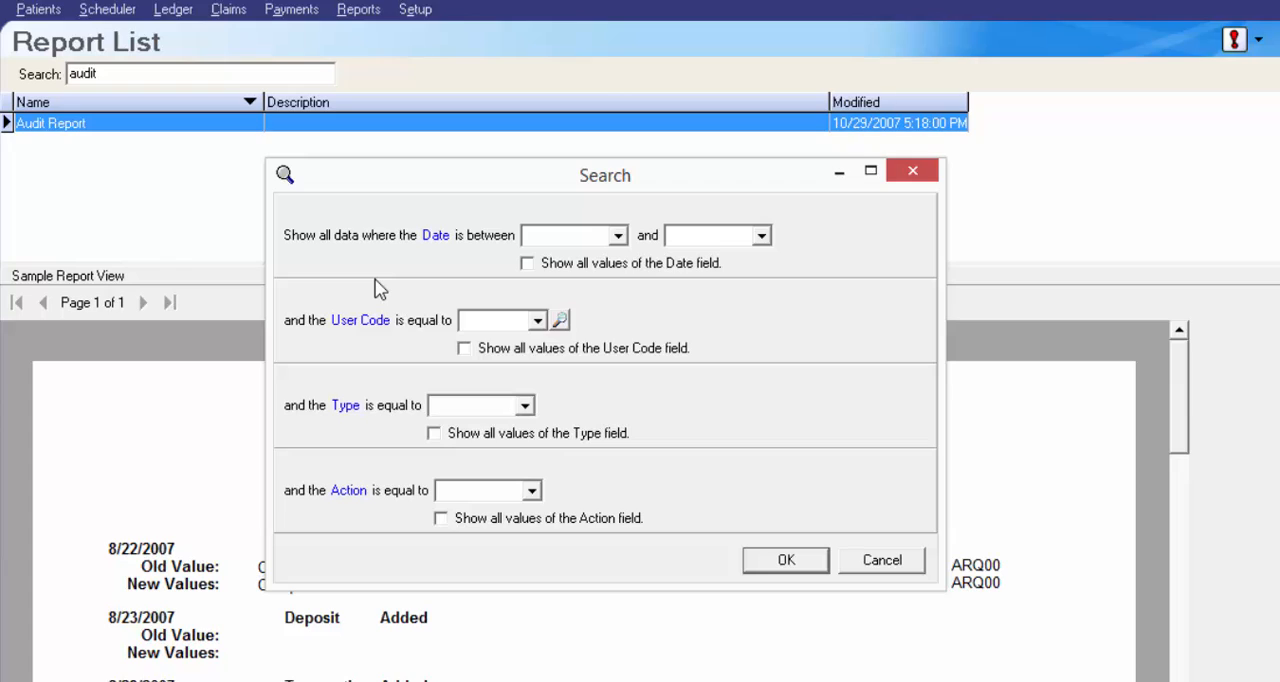